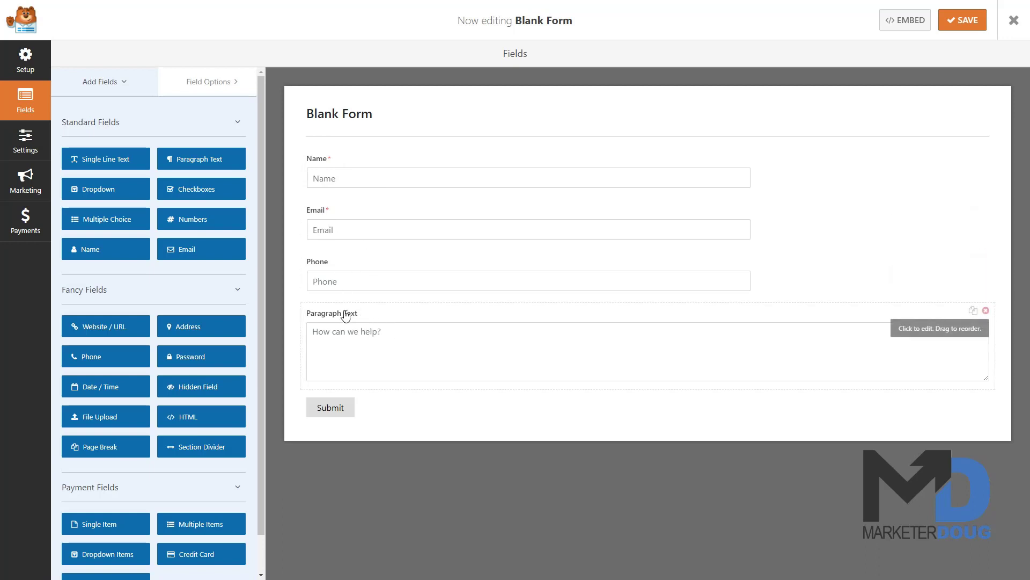
Step: Review the Name field's advanced options, then save the Blank Form and exit the builder
{"action": "left_click", "coordinate": [349, 178]}
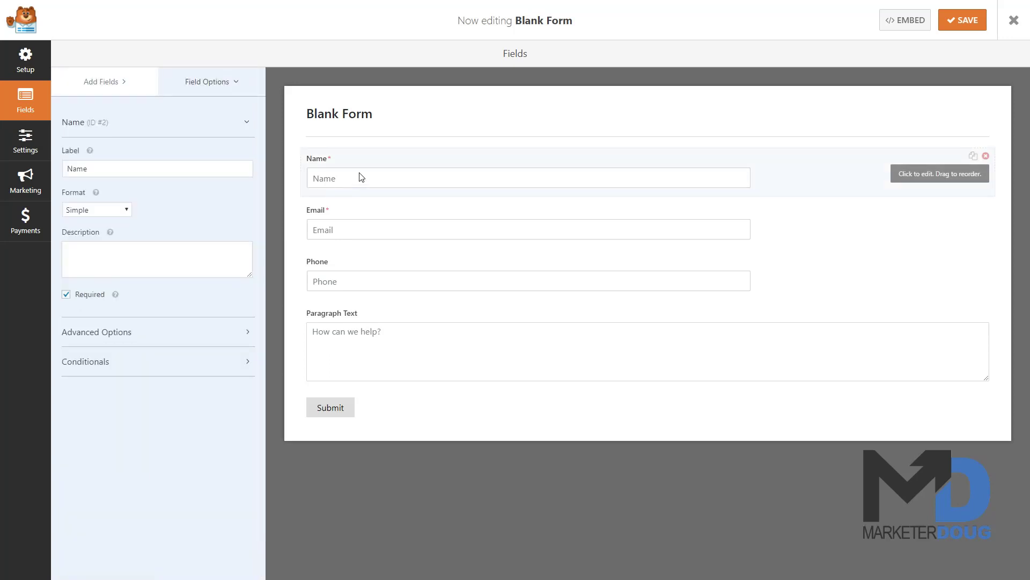
{"action": "left_click", "coordinate": [104, 332]}
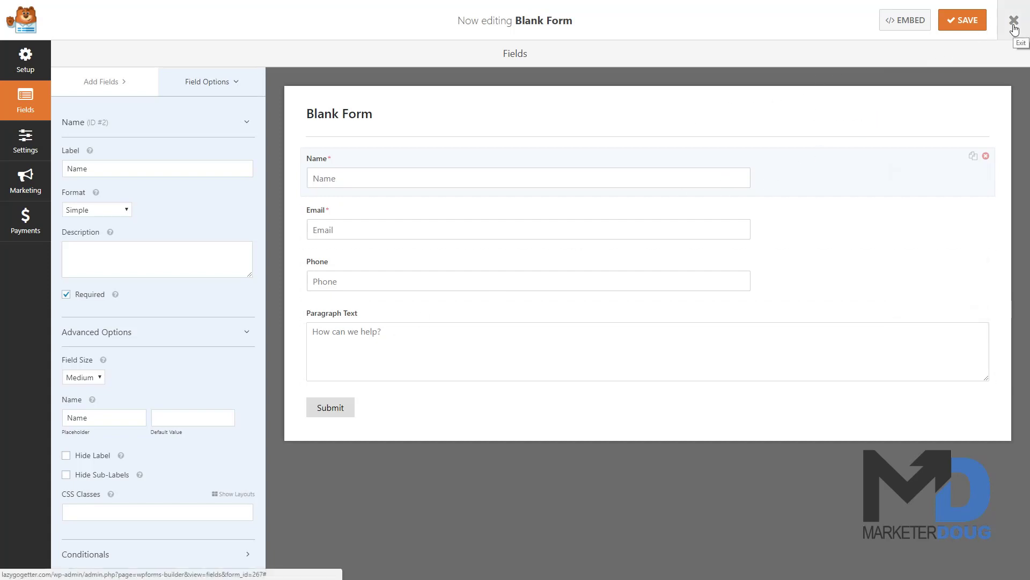
{"action": "left_click", "coordinate": [964, 22]}
{"action": "left_click", "coordinate": [1015, 21]}
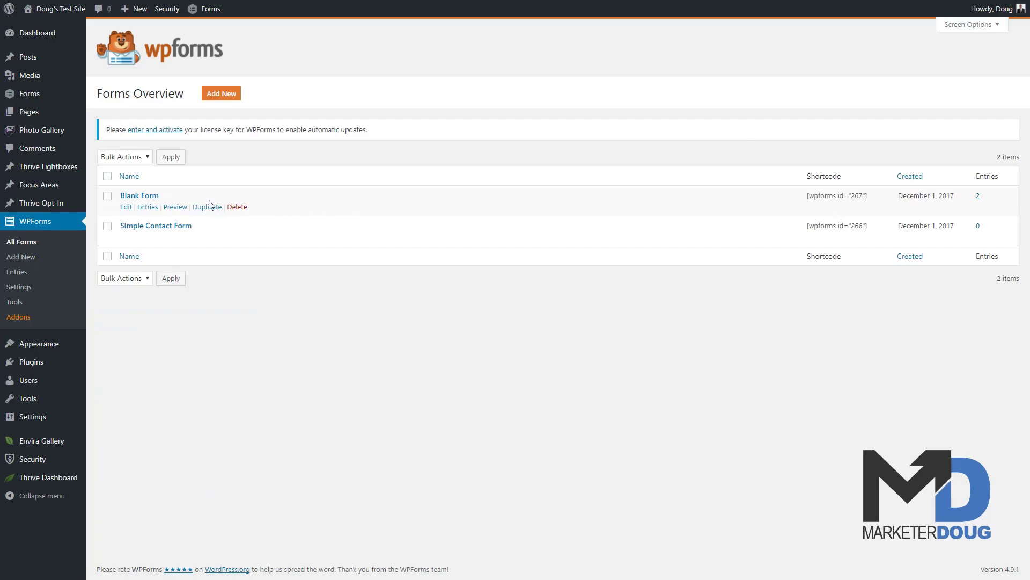
Step: Preview the Blank Form and copy its entire <form> element HTML from DevTools
{"action": "left_click", "coordinate": [174, 208]}
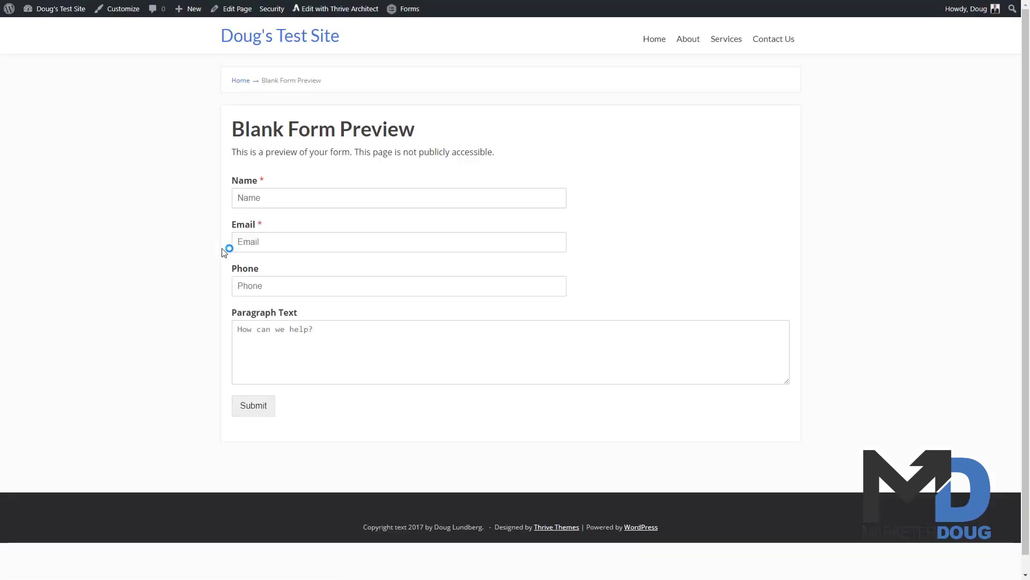
{"action": "right_click", "coordinate": [311, 198]}
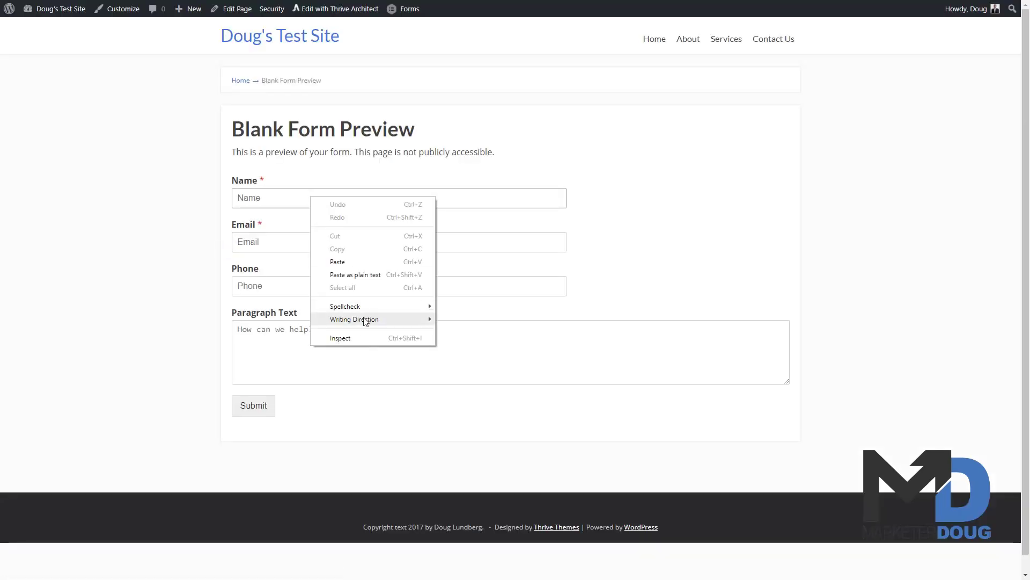
{"action": "left_click", "coordinate": [340, 338]}
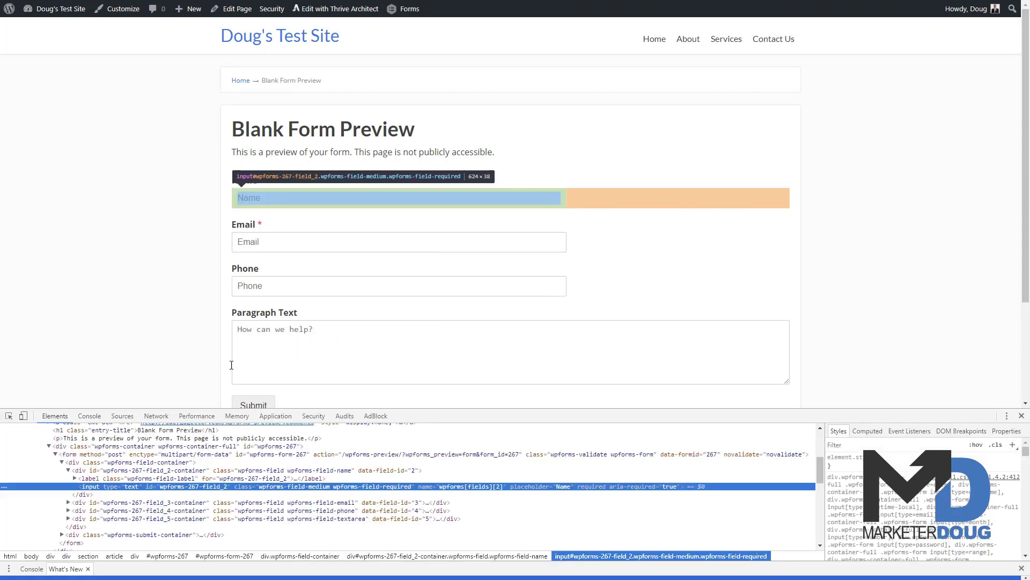
{"action": "left_click_drag", "start_coordinate": [136, 409], "coordinate": [135, 269]}
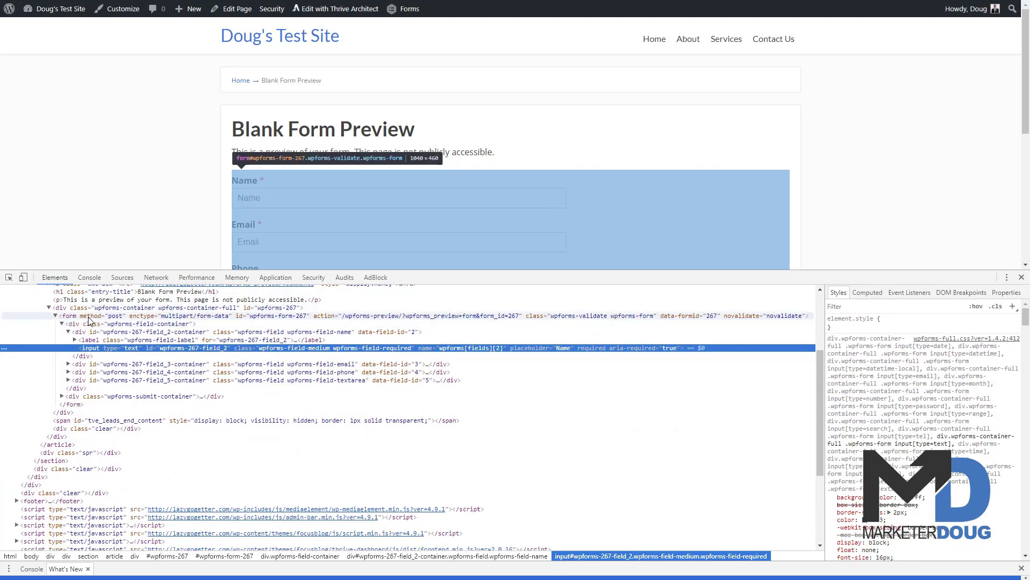
{"action": "right_click", "coordinate": [86, 318]}
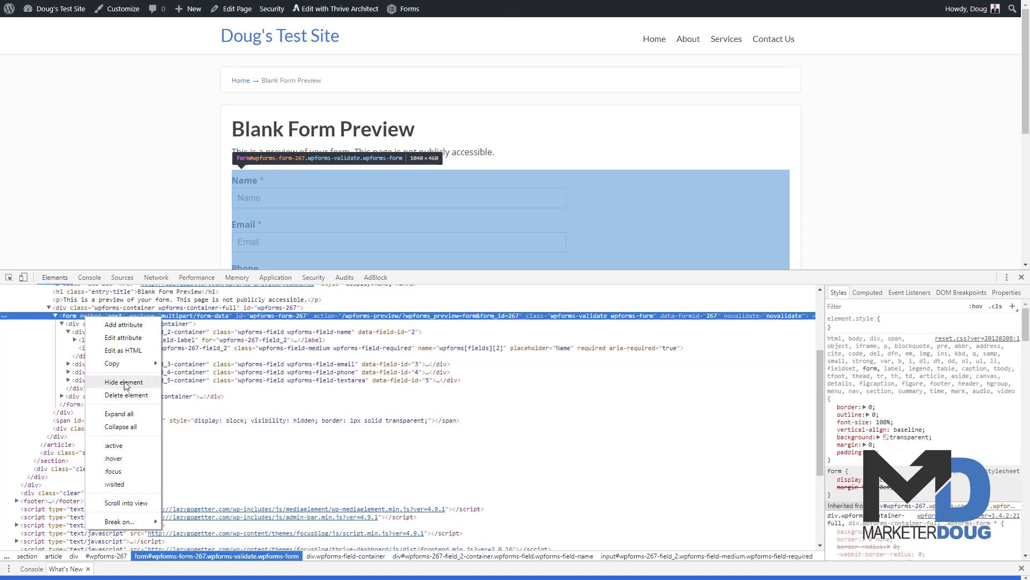
{"action": "mouse_move", "coordinate": [133, 369]}
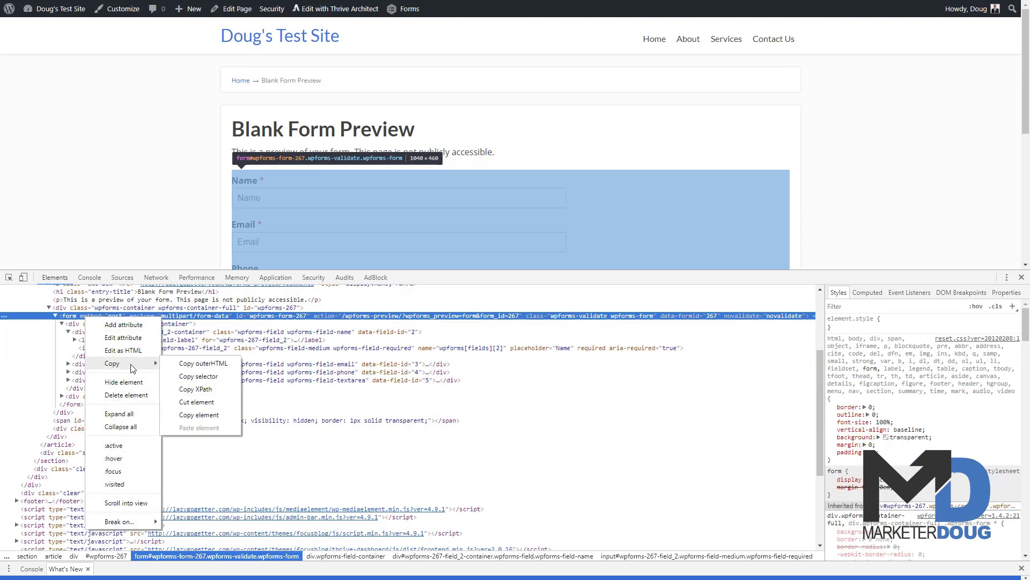
{"action": "left_click", "coordinate": [198, 416]}
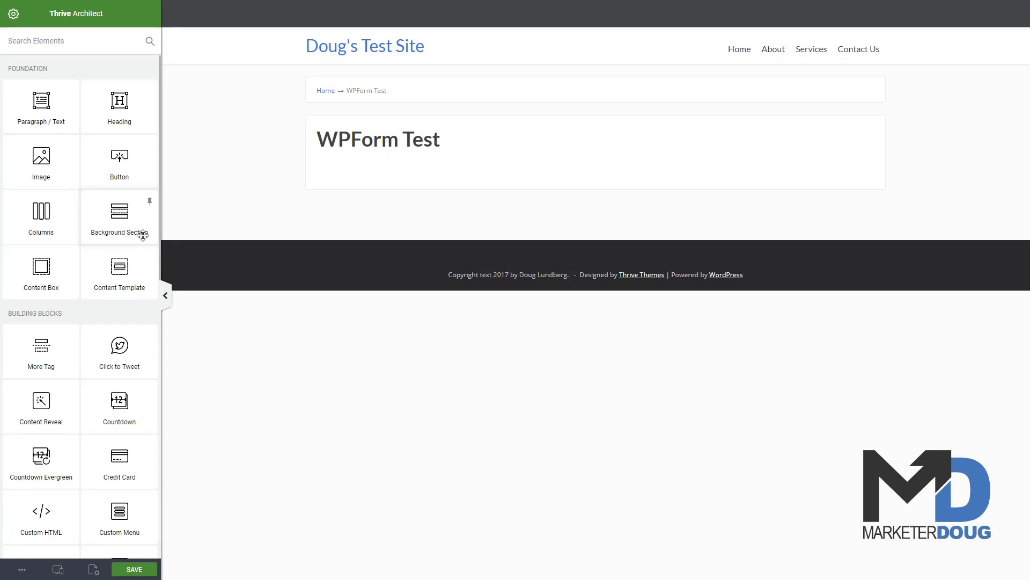
Step: Place a Lead Generation element under the WPForm Test title and begin its service connection
{"action": "scroll", "coordinate": [103, 379], "scroll_direction": "down", "scroll_amount": 1}
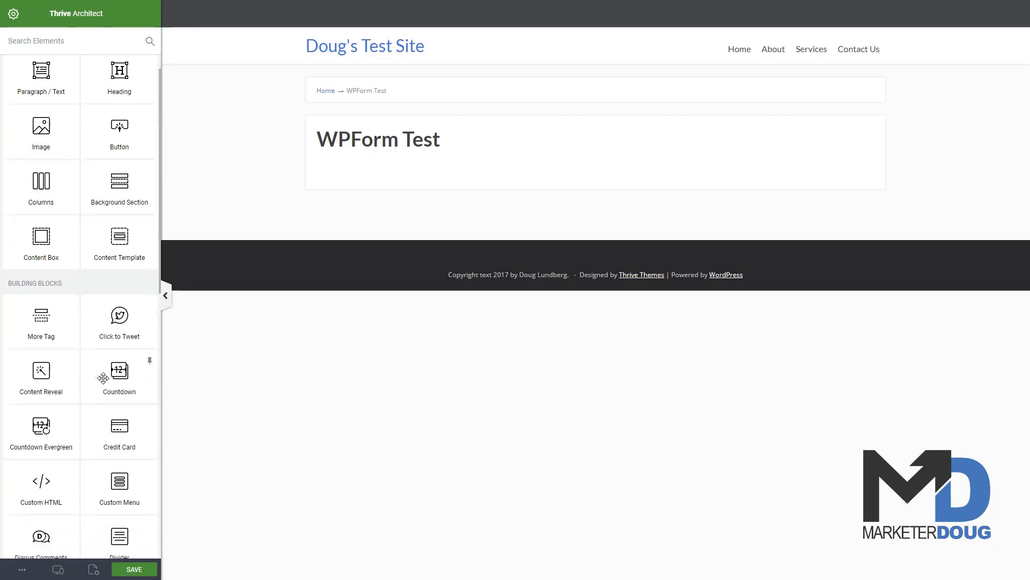
{"action": "scroll", "coordinate": [103, 379], "scroll_direction": "down", "scroll_amount": 7}
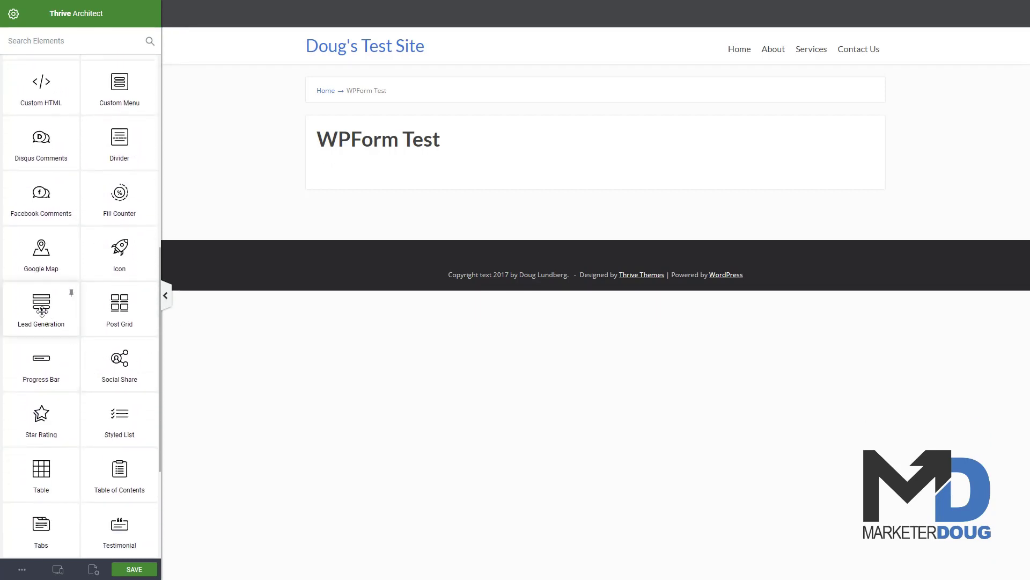
{"action": "left_click_drag", "start_coordinate": [39, 308], "coordinate": [446, 172]}
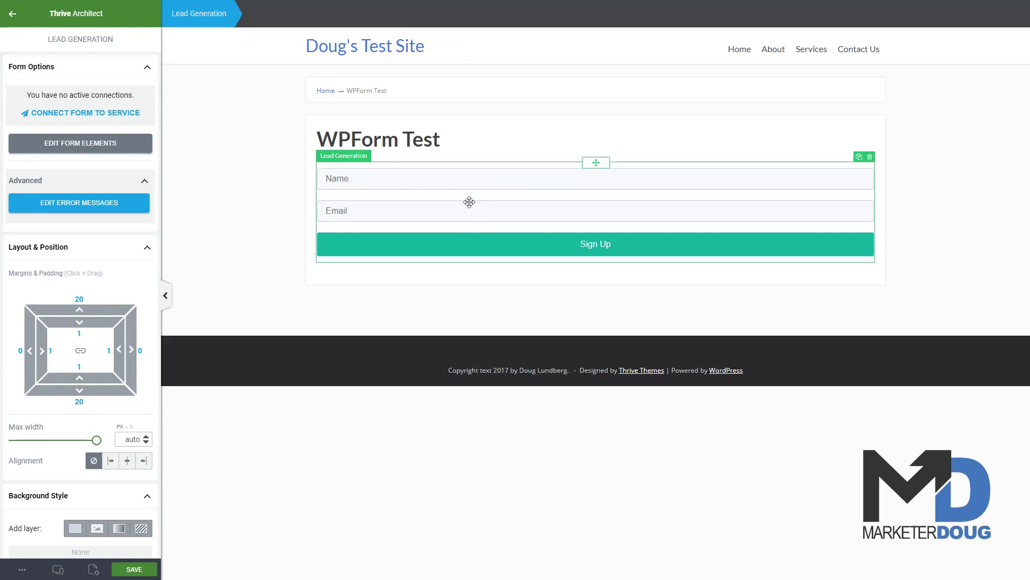
{"action": "left_click", "coordinate": [113, 115]}
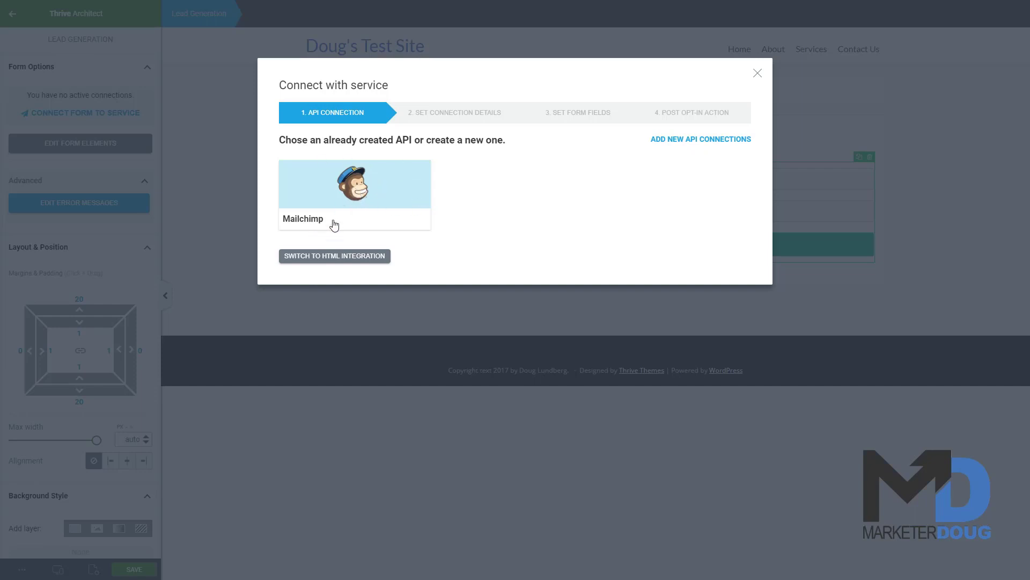
Step: Use the pasted WPForms form HTML as the element's custom code, with its action URL deleted
{"action": "left_click", "coordinate": [373, 258]}
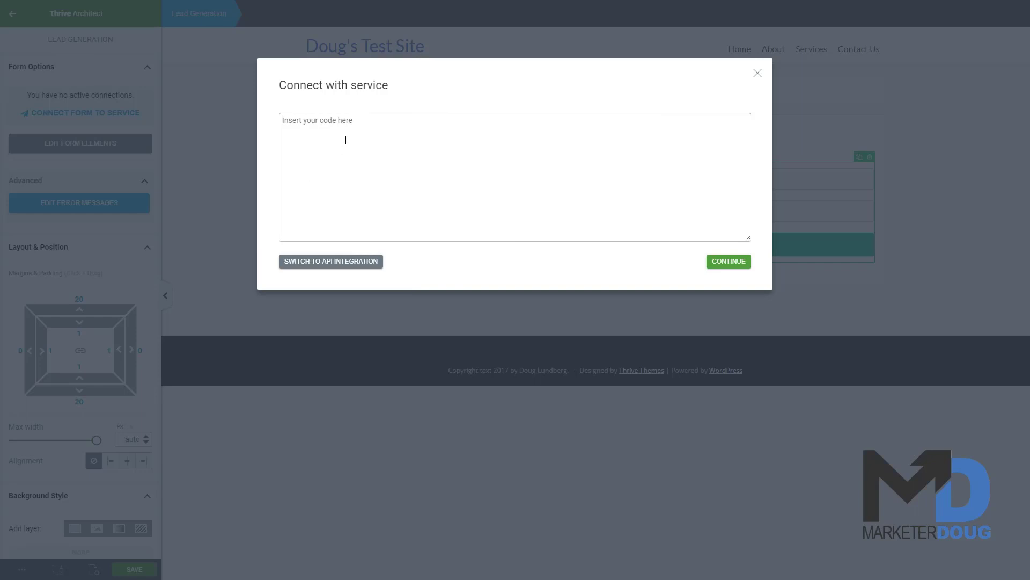
{"action": "key", "text": "ctrl+v"}
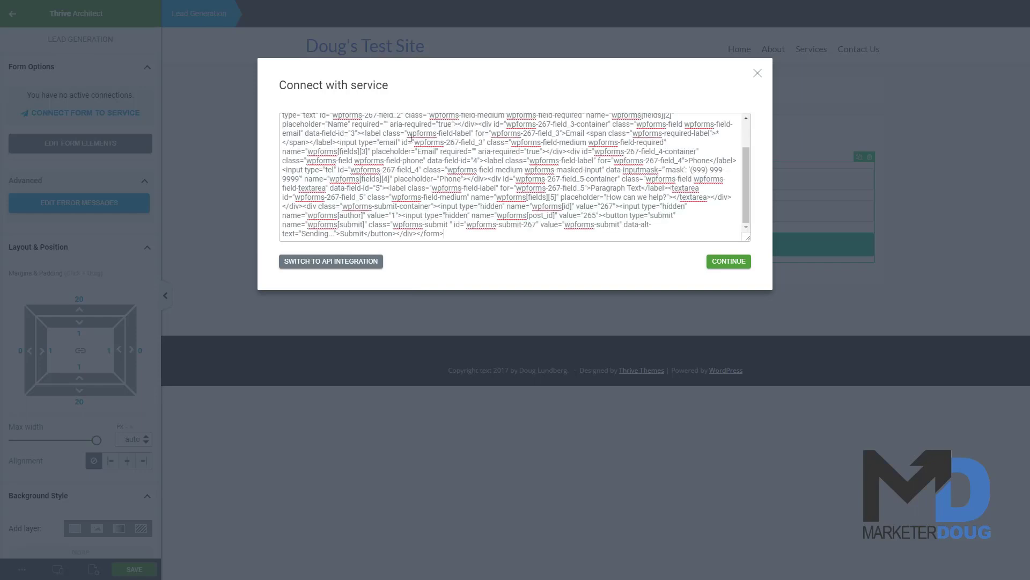
{"action": "scroll", "coordinate": [465, 177], "scroll_direction": "up", "scroll_amount": 1}
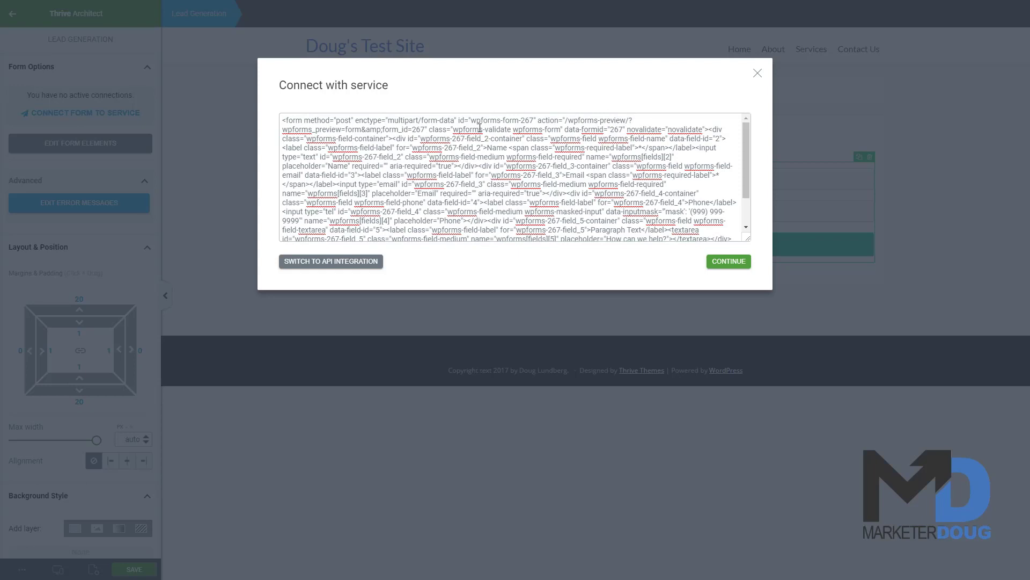
{"action": "left_click_drag", "start_coordinate": [539, 119], "coordinate": [634, 113]}
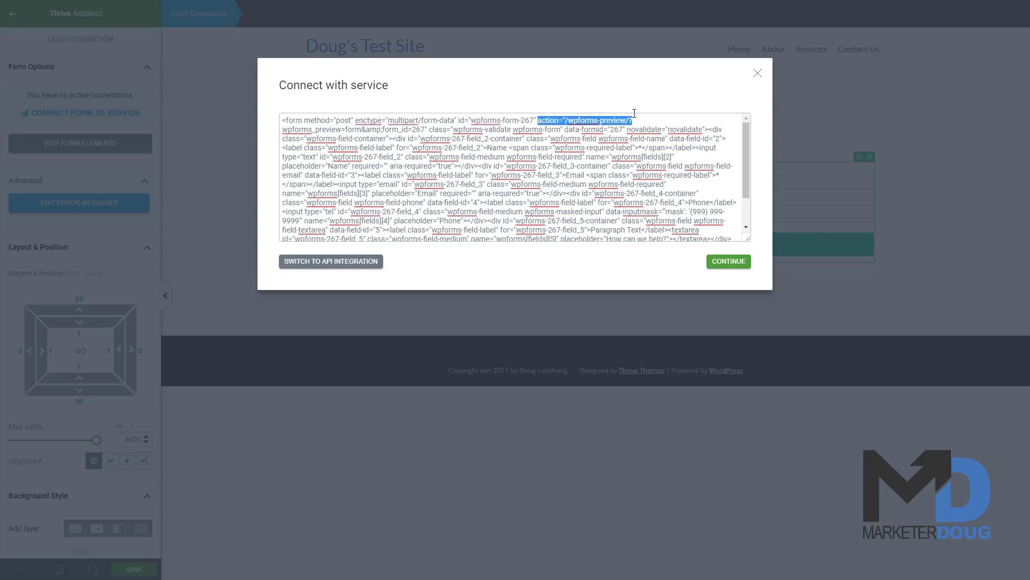
{"action": "left_click", "coordinate": [568, 120]}
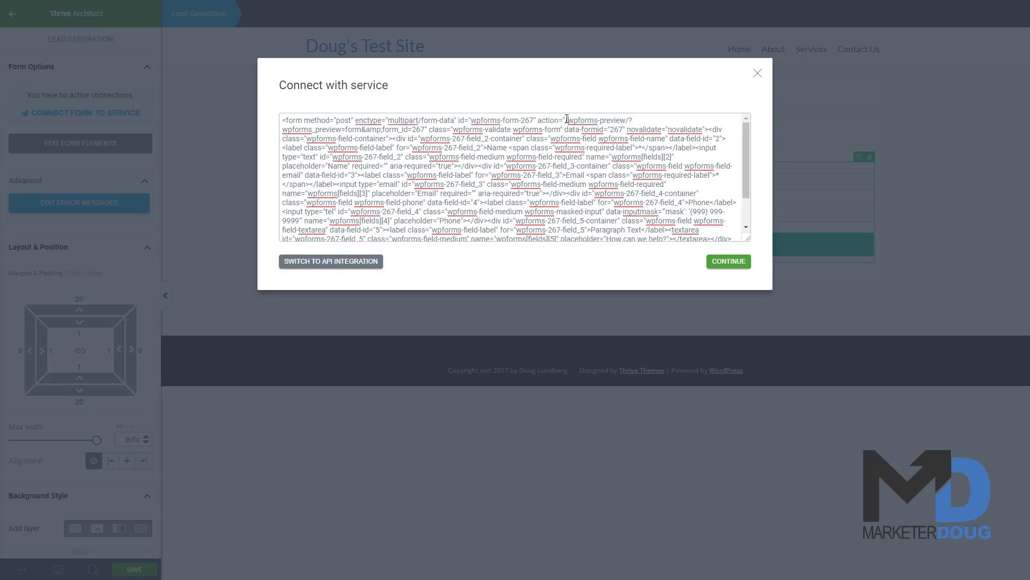
{"action": "left_click_drag", "start_coordinate": [572, 119], "coordinate": [426, 130]}
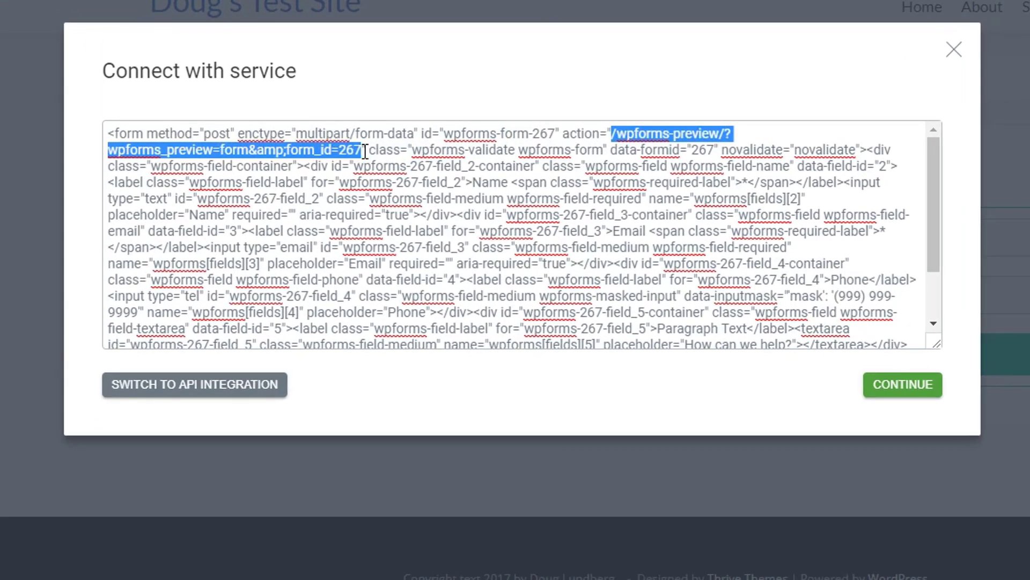
{"action": "key", "text": "BackSpace"}
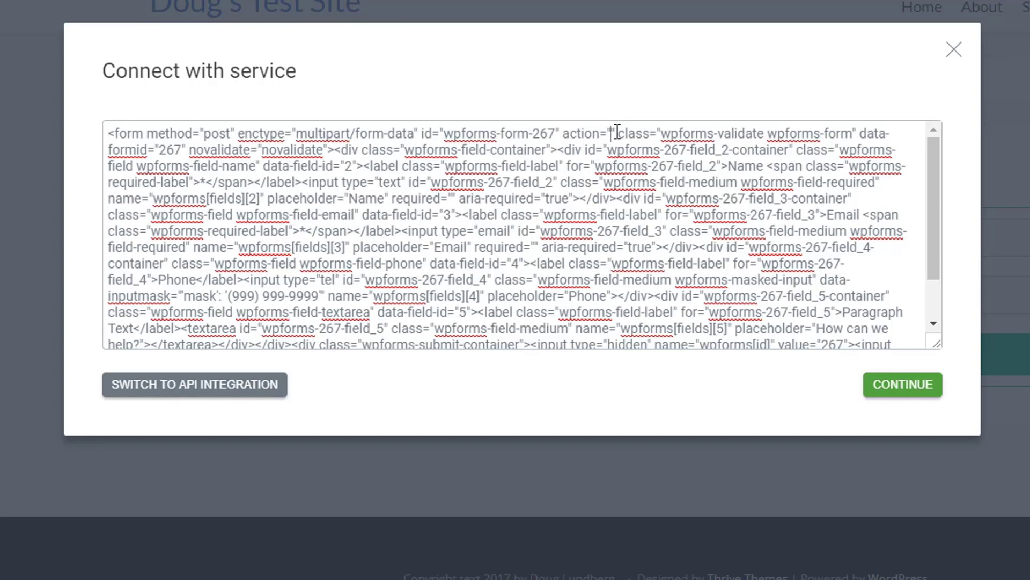
{"action": "left_click", "coordinate": [903, 385]}
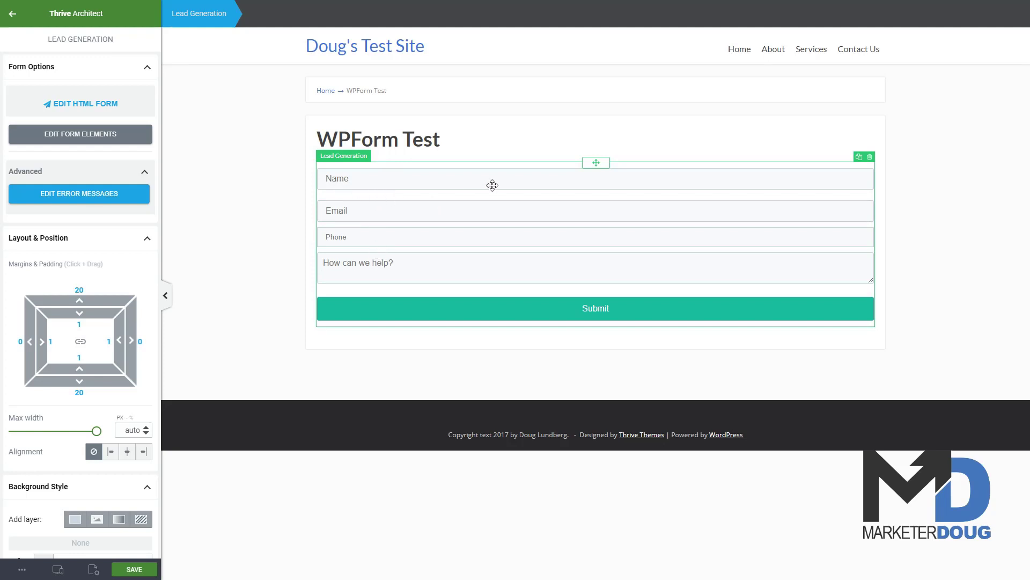
Step: In the form's field editor, set the Phone input's font size to 16
{"action": "left_click", "coordinate": [80, 139]}
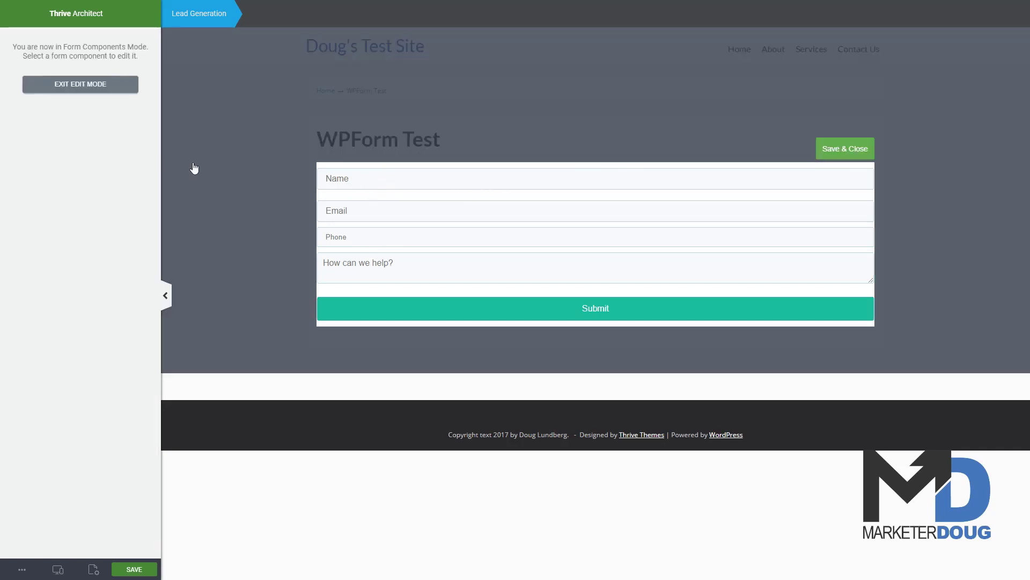
{"action": "left_click", "coordinate": [363, 182]}
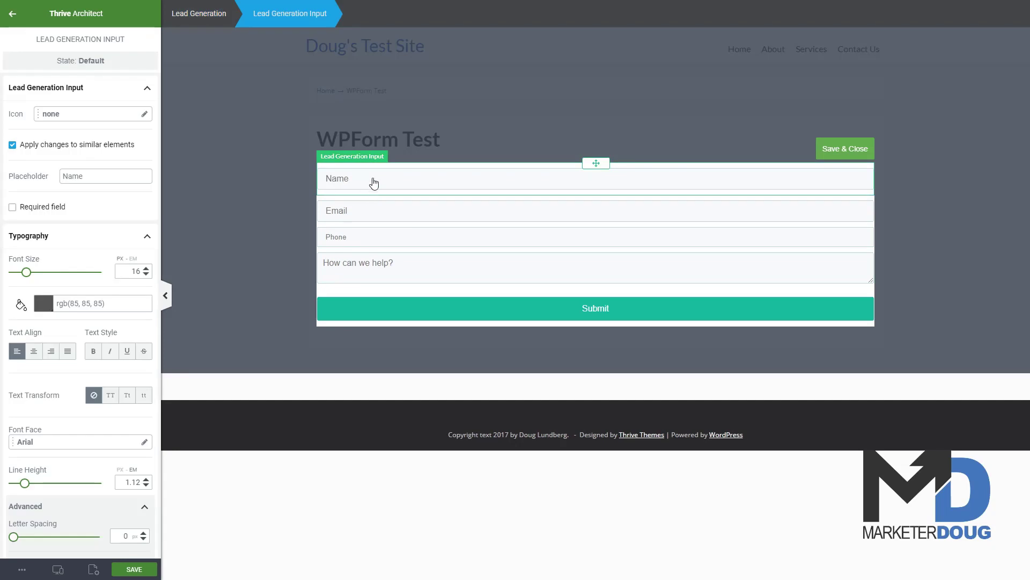
{"action": "left_click", "coordinate": [365, 211]}
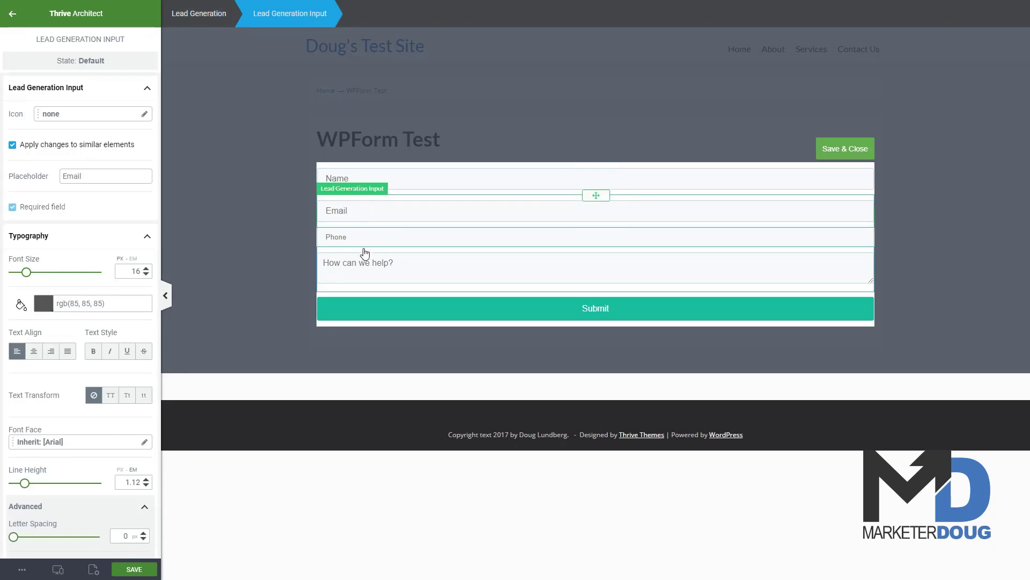
{"action": "left_click", "coordinate": [358, 241]}
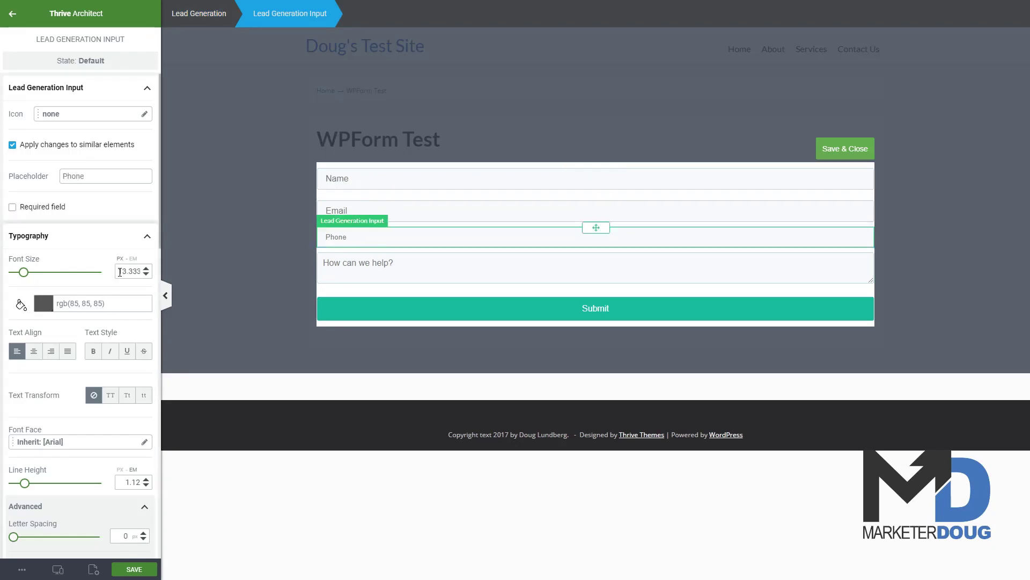
{"action": "left_click_drag", "start_coordinate": [119, 271], "coordinate": [154, 273]}
{"action": "type", "text": "16"}
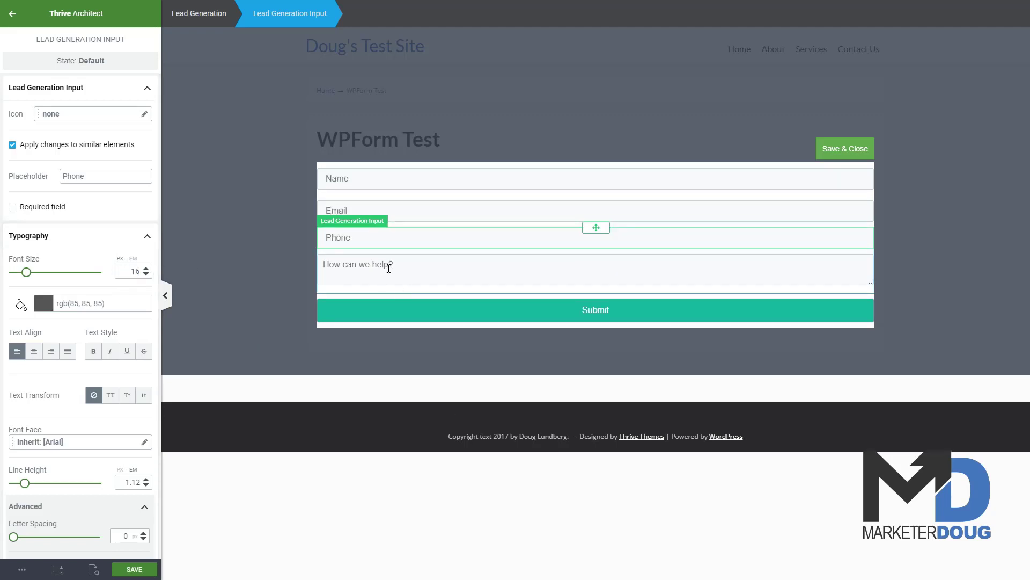
Step: Reduce the Name input's bottom margin to 0 and close the field editor
{"action": "left_click", "coordinate": [368, 187]}
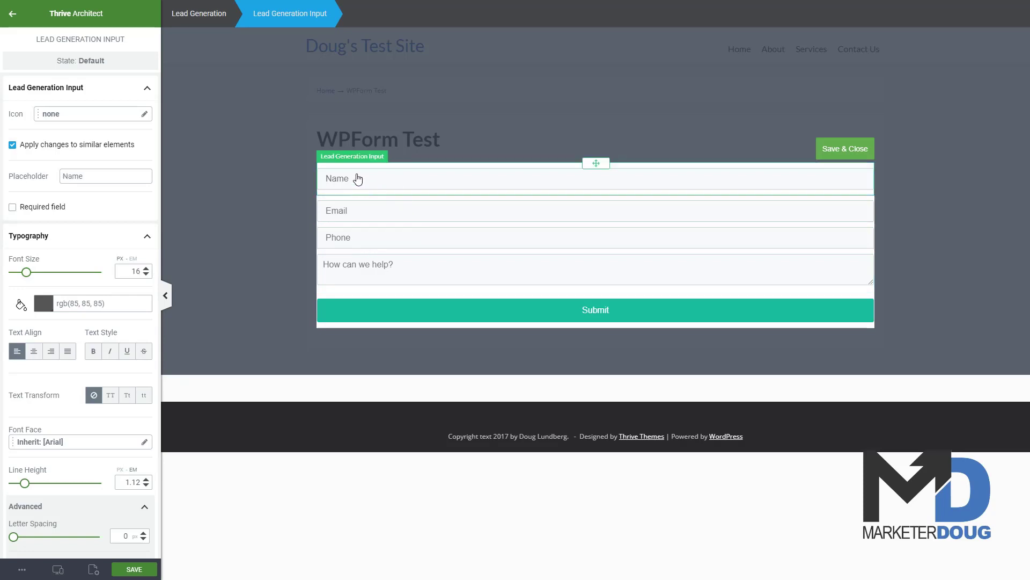
{"action": "scroll", "coordinate": [103, 424], "scroll_direction": "down", "scroll_amount": 6}
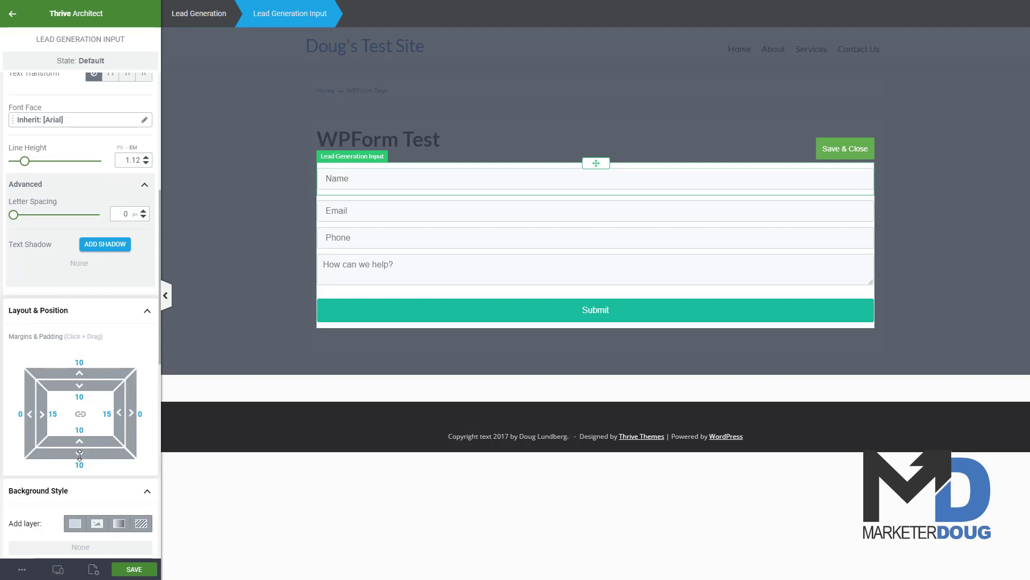
{"action": "left_click_drag", "start_coordinate": [80, 455], "coordinate": [82, 449]}
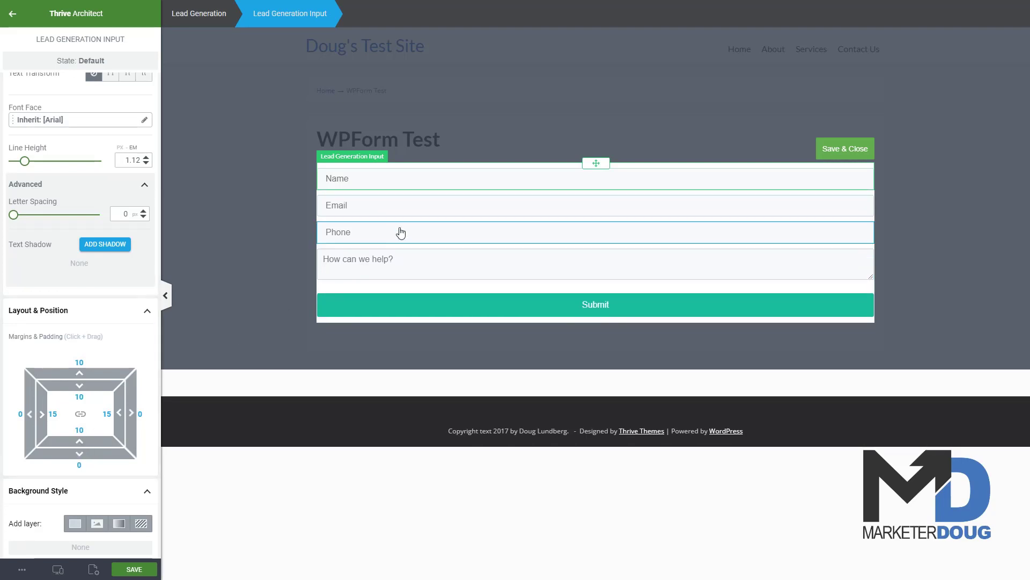
{"action": "left_click", "coordinate": [417, 233]}
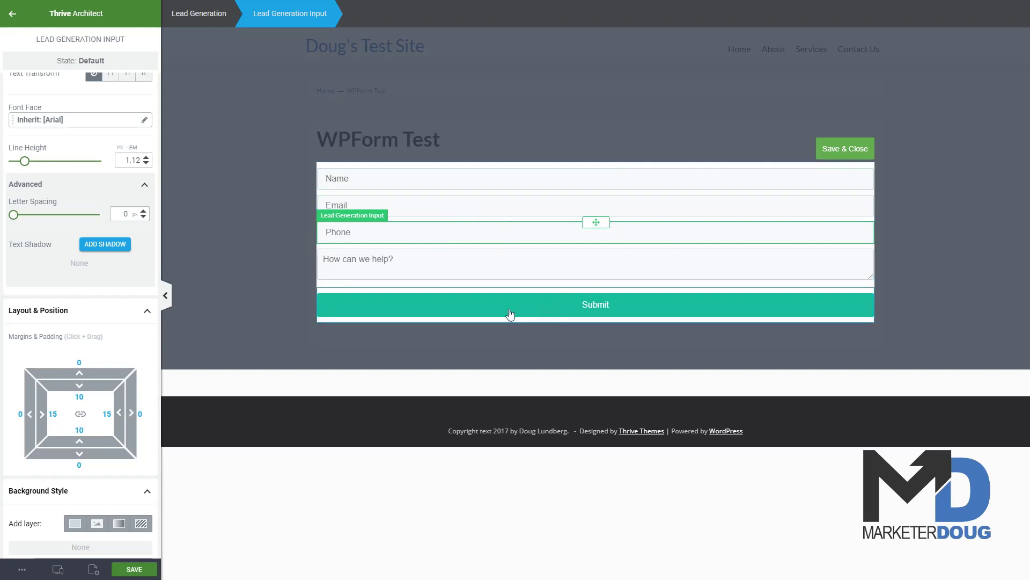
{"action": "left_click", "coordinate": [841, 151]}
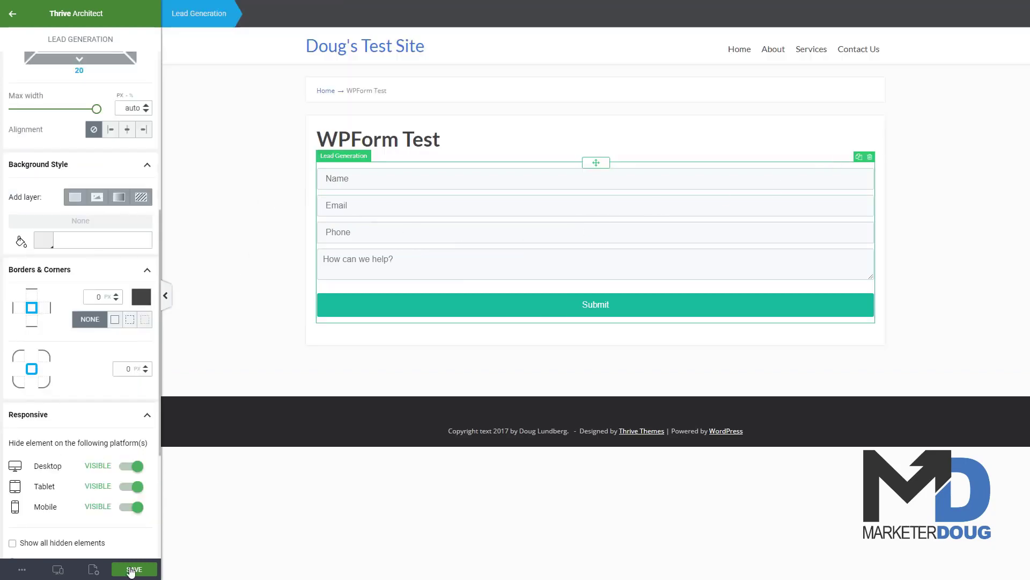
Step: Save the page and preview it live from More Options
{"action": "left_click", "coordinate": [129, 570]}
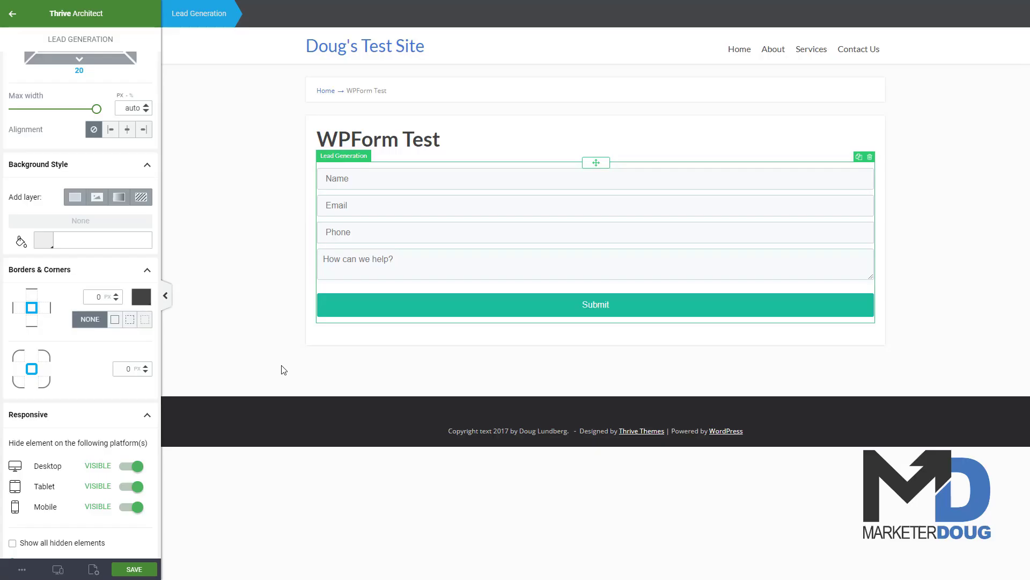
{"action": "left_click", "coordinate": [22, 569]}
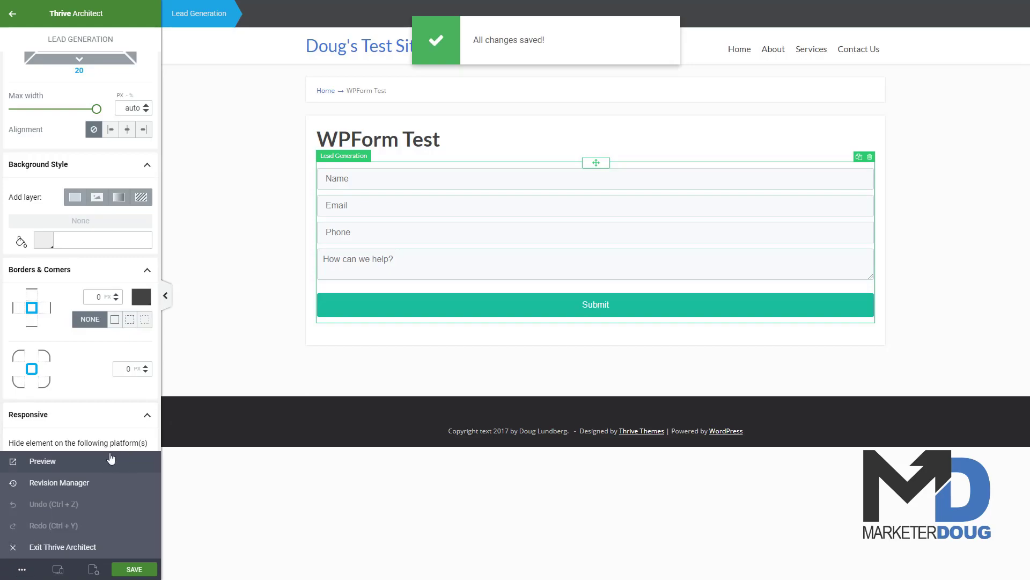
{"action": "left_click", "coordinate": [42, 463]}
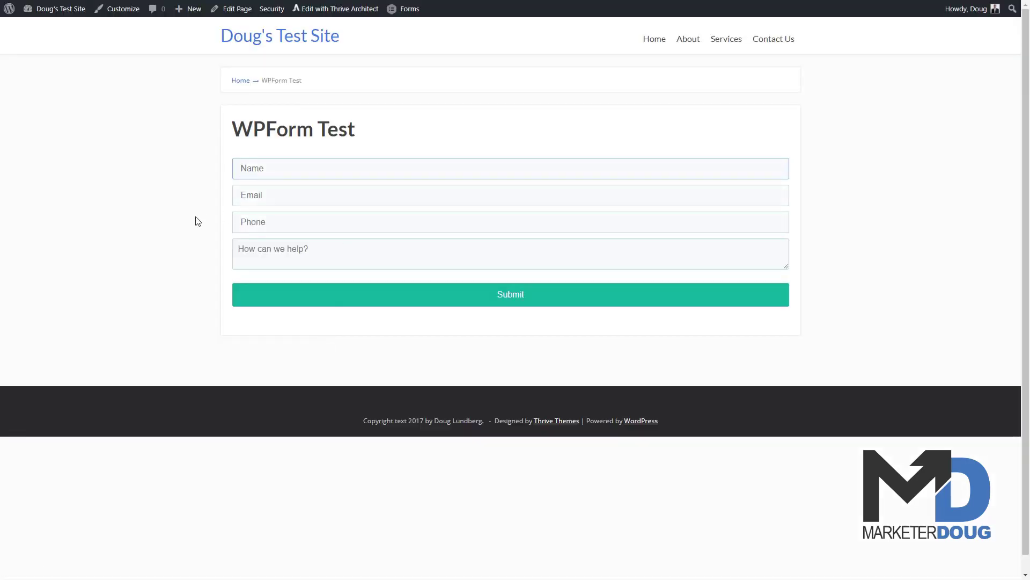
Step: Enter a name, a phone number and the message 'Testing the form.', then try submitting
{"action": "left_click", "coordinate": [278, 179]}
{"action": "type", "text": "Doug"}
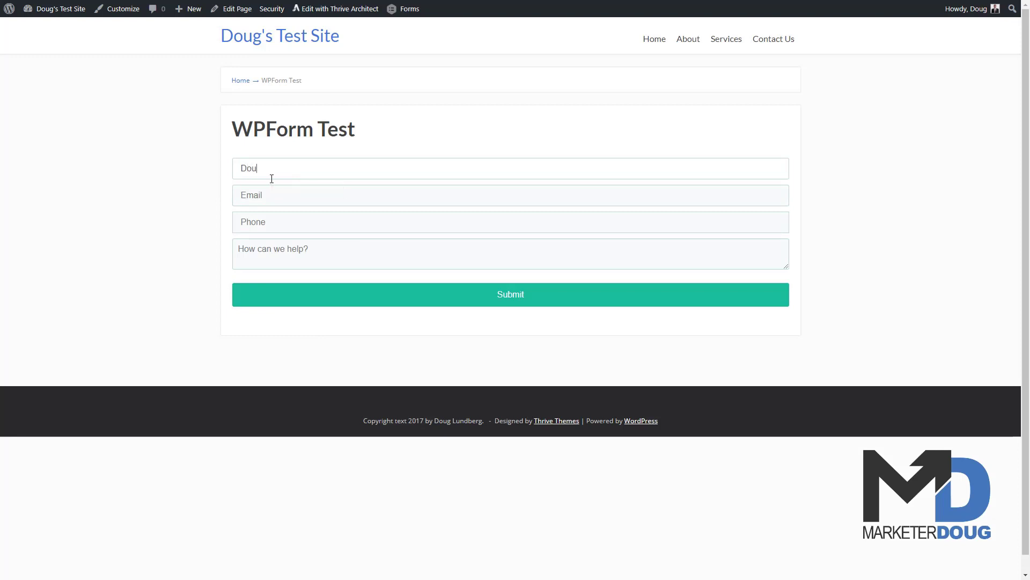
{"action": "key", "text": "Tab"}
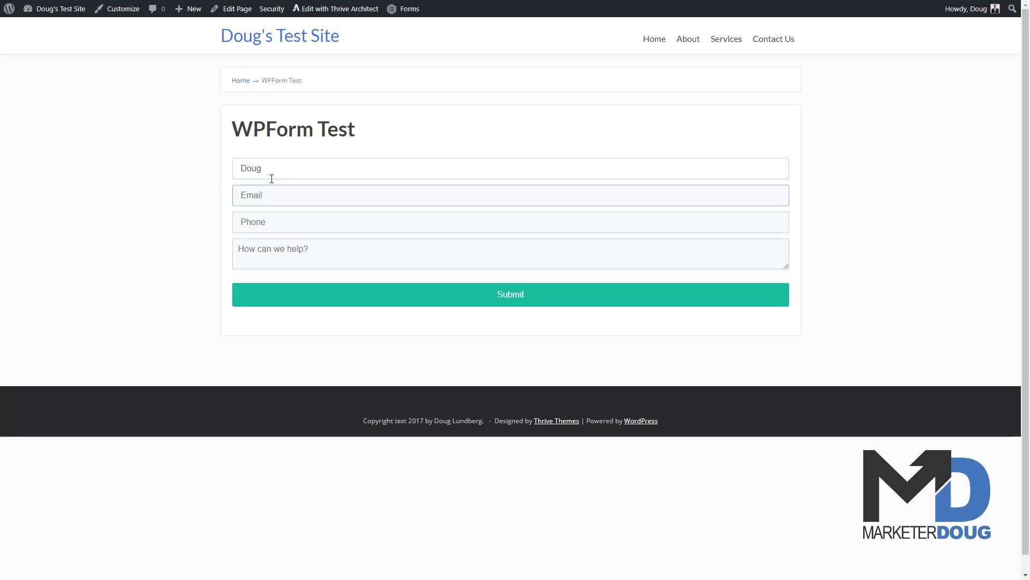
{"action": "left_click", "coordinate": [290, 214]}
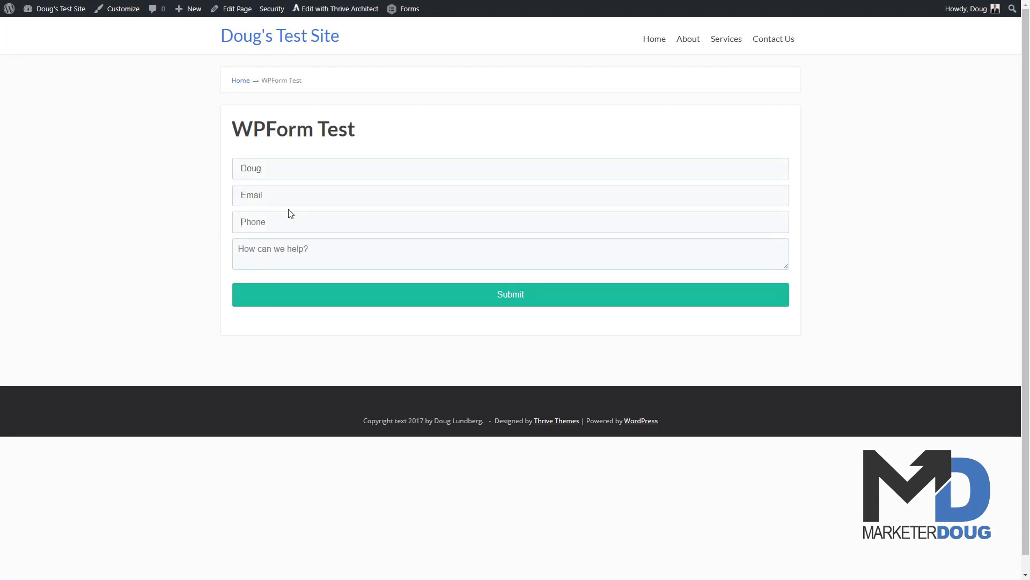
{"action": "type", "text": "5555555555"}
{"action": "left_click", "coordinate": [300, 263]}
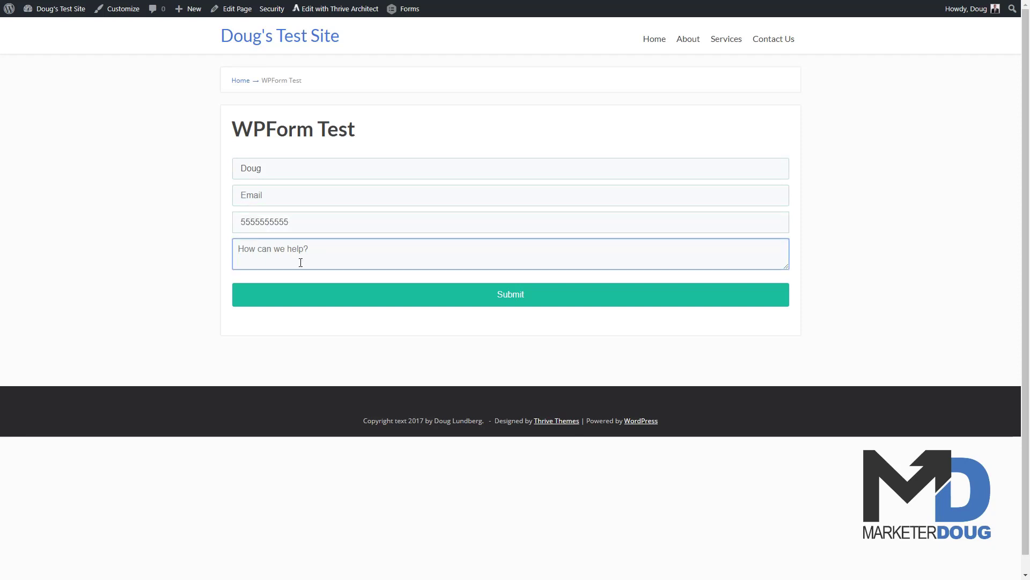
{"action": "type", "text": "Testing the form."}
{"action": "left_click", "coordinate": [475, 304]}
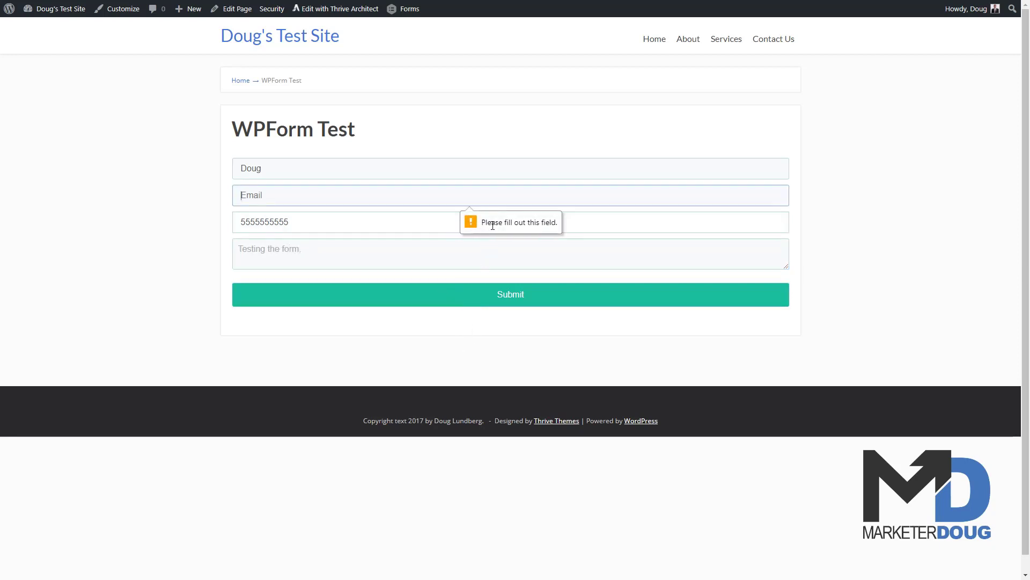
Step: Fill in the missing e-mail address and submit the test entry
{"action": "left_click", "coordinate": [264, 193]}
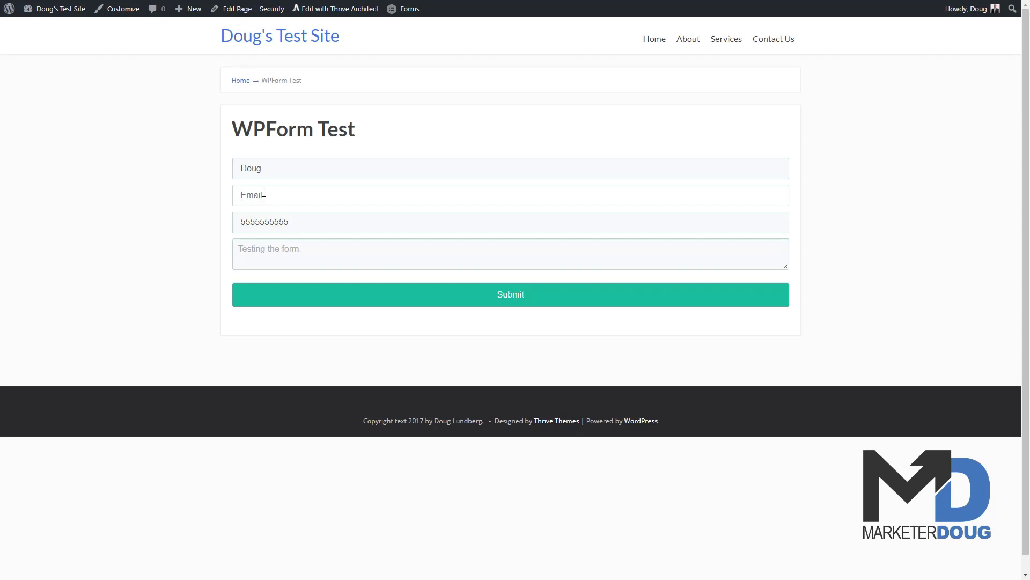
{"action": "left_click", "coordinate": [201, 234]}
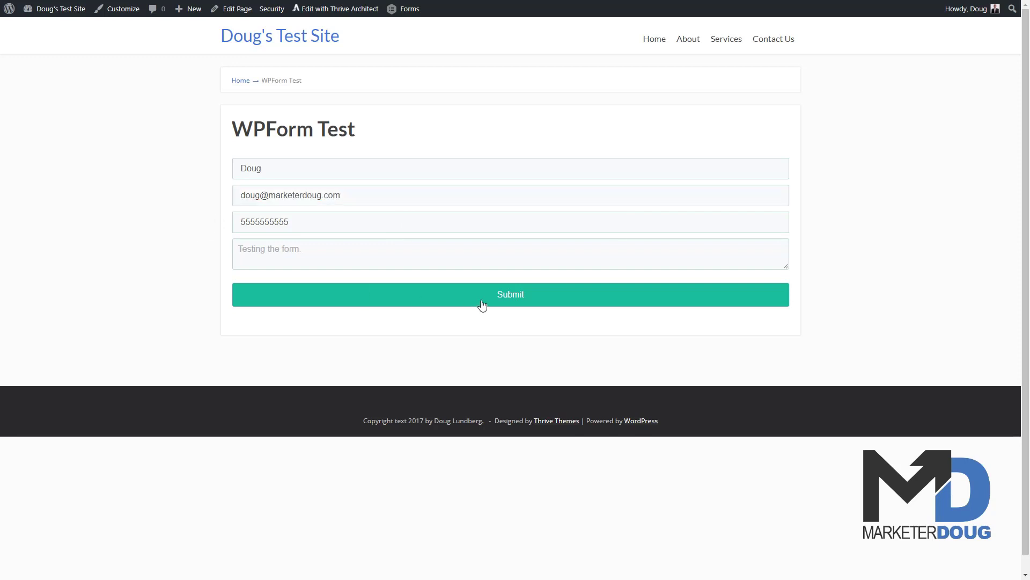
{"action": "left_click", "coordinate": [492, 300]}
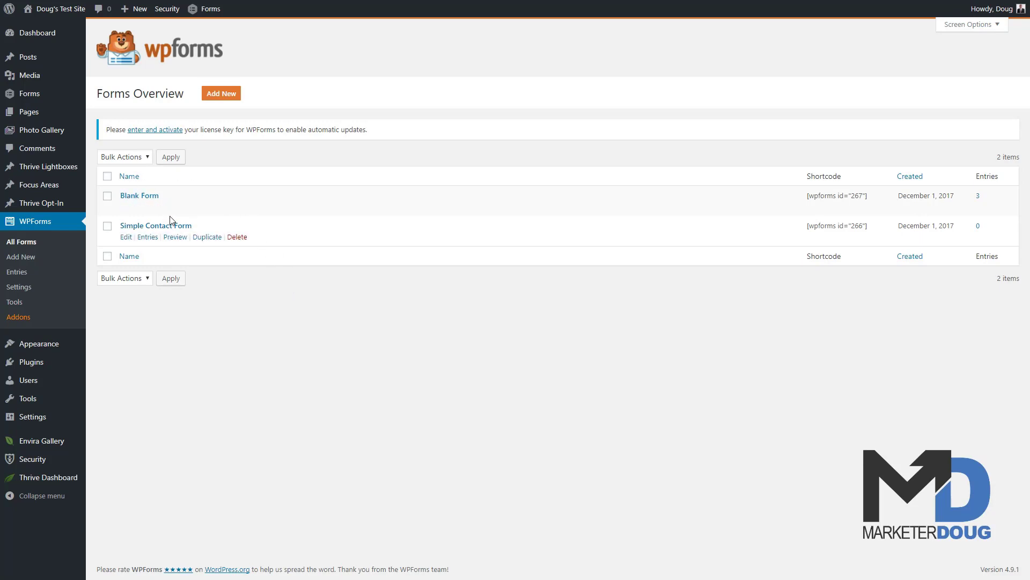
Step: Open the Blank Form's entries and point out the newest December 2, 2017 submission
{"action": "left_click", "coordinate": [148, 208]}
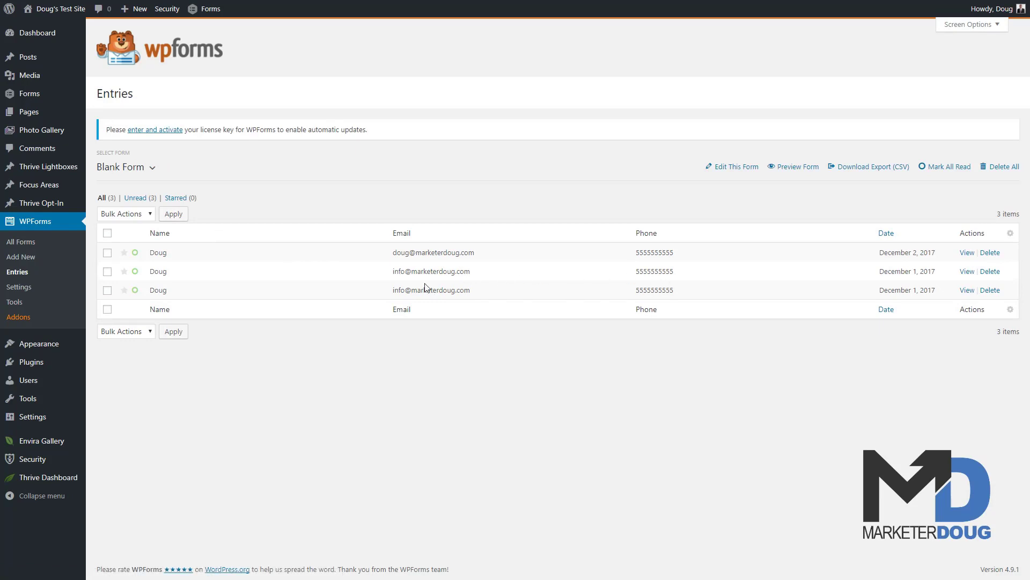
{"action": "left_click_drag", "start_coordinate": [877, 254], "coordinate": [938, 257]}
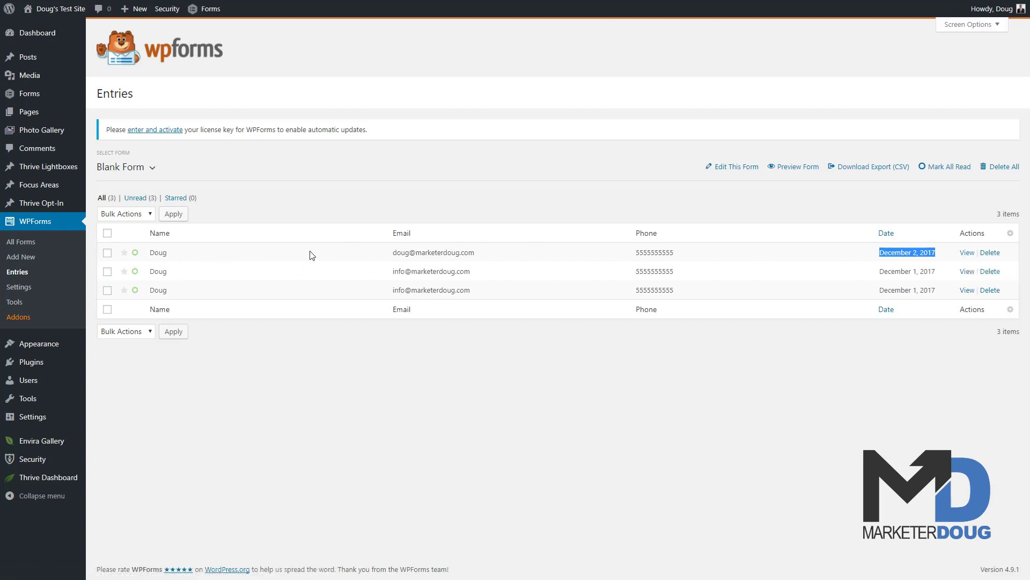
{"action": "left_click", "coordinate": [799, 405]}
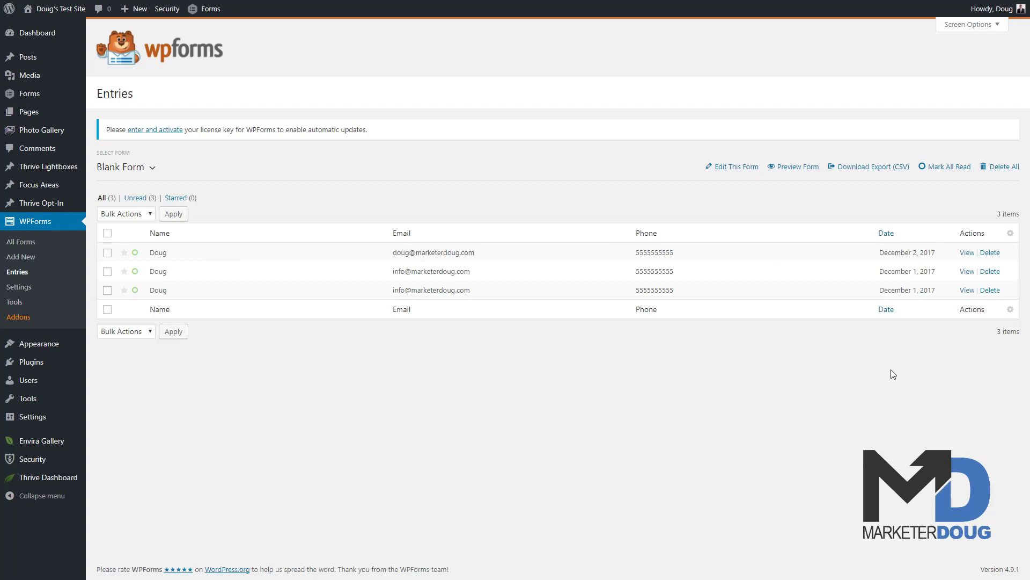